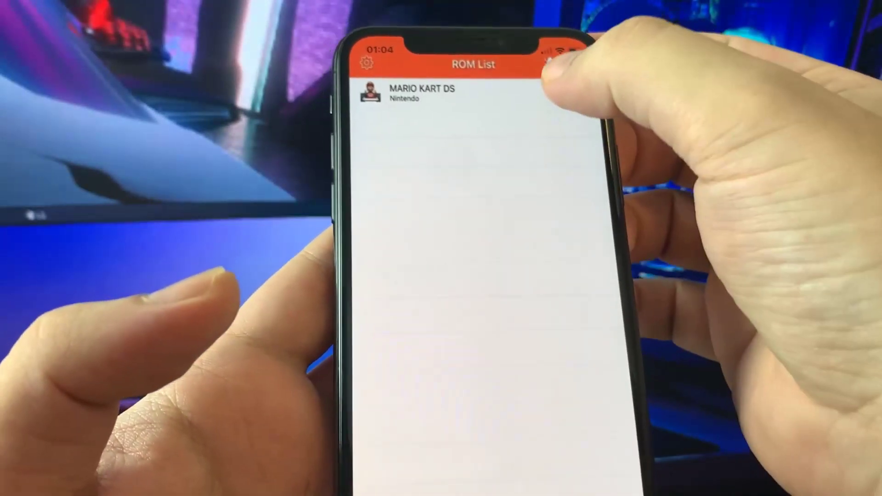
Launch Mario Kart DS normally in iNDS, then leave the emulator for the home screen.
{"action": "left_click", "coordinate": [559, 93]}
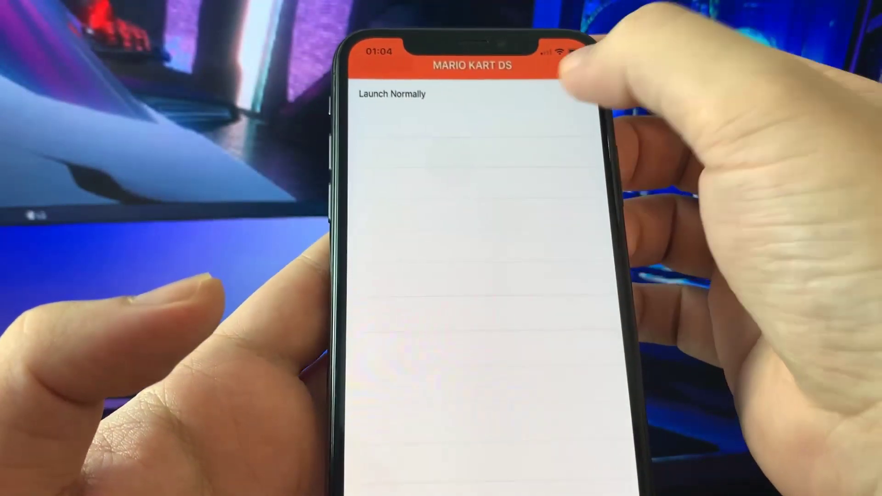
{"action": "left_click", "coordinate": [566, 93]}
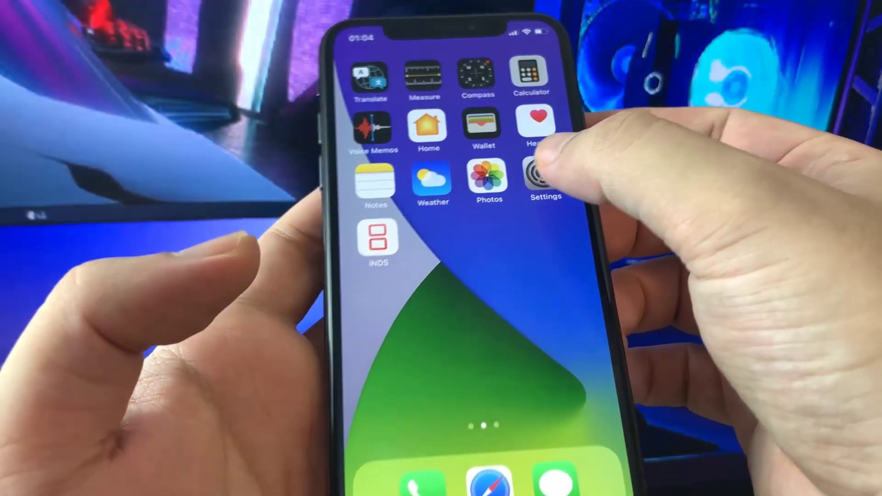
{"action": "left_click", "coordinate": [540, 176]}
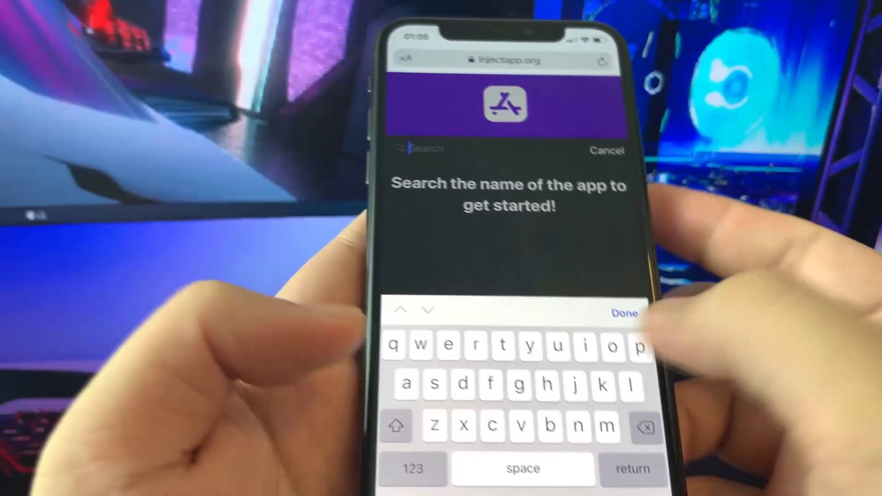
{"action": "type", "text": "ind"}
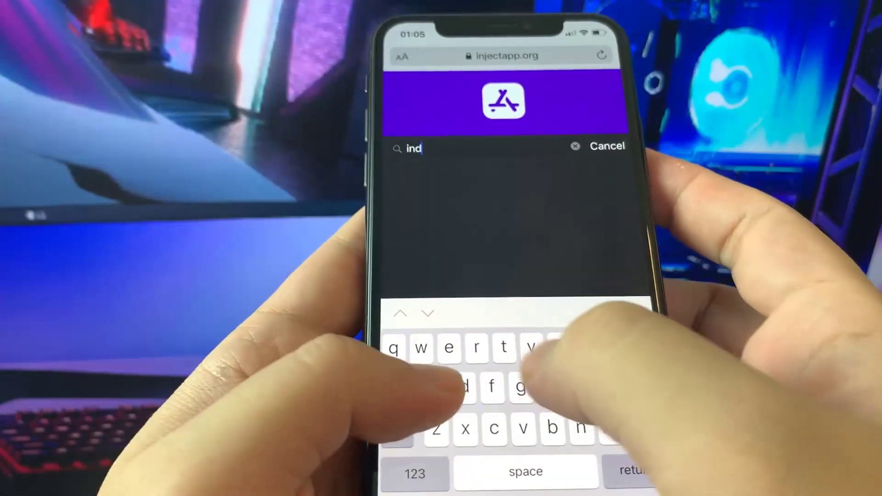
{"action": "type", "text": "s"}
Run the 'inds' search on injectapp.org.
{"action": "key", "text": "Return"}
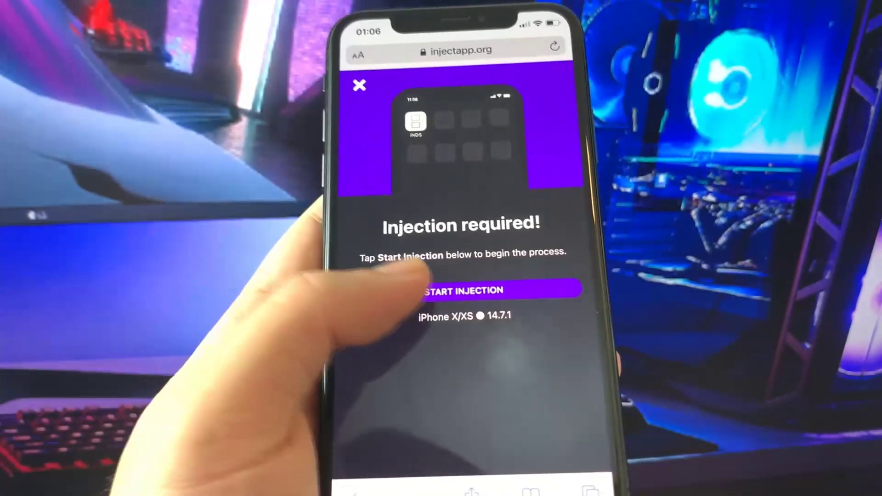
Start the iNDS injection so the iNDS.gz download begins.
{"action": "left_click", "coordinate": [401, 276]}
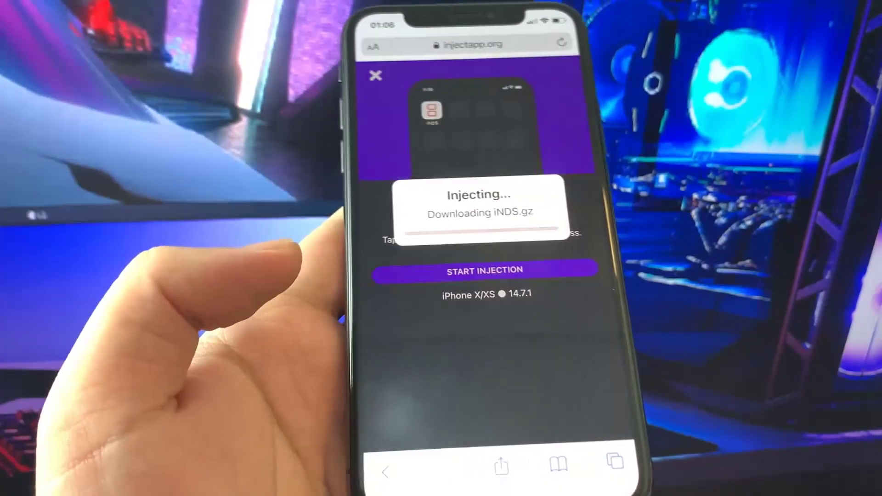